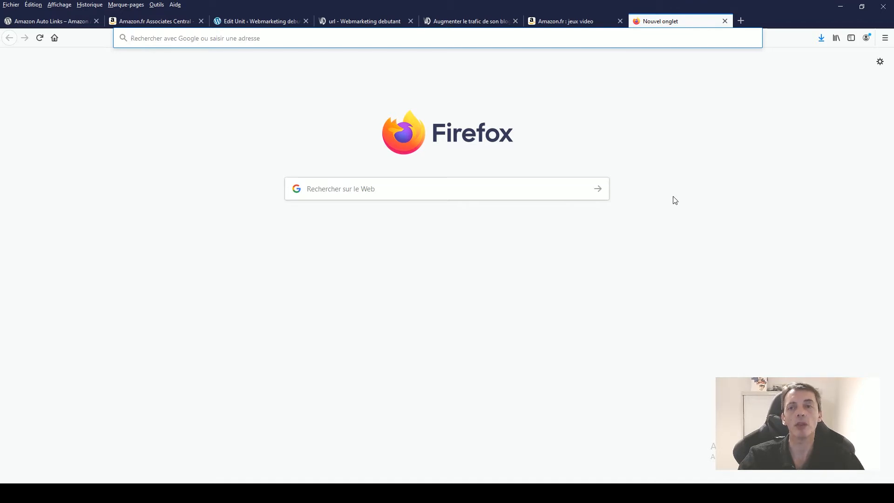
Search the web for "coggle" and open the Coggle mind-mapping site from the results.
{"action": "left_click", "coordinate": [482, 192]}
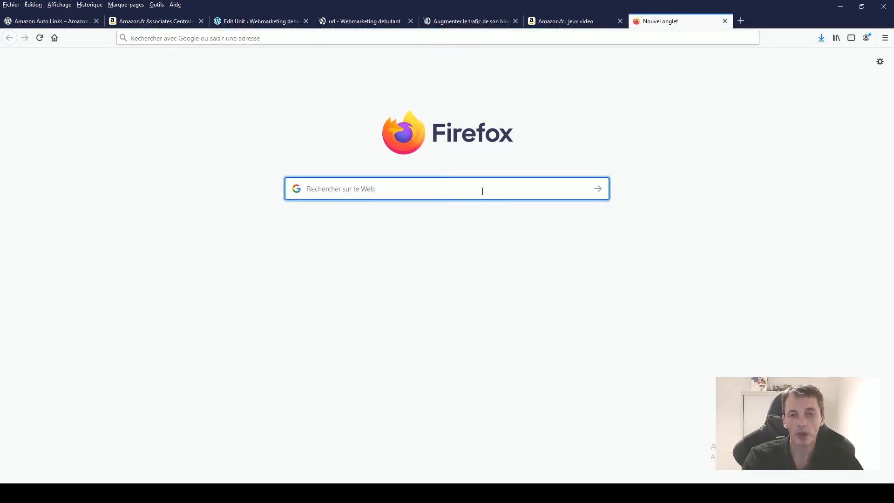
{"action": "type", "text": "co"}
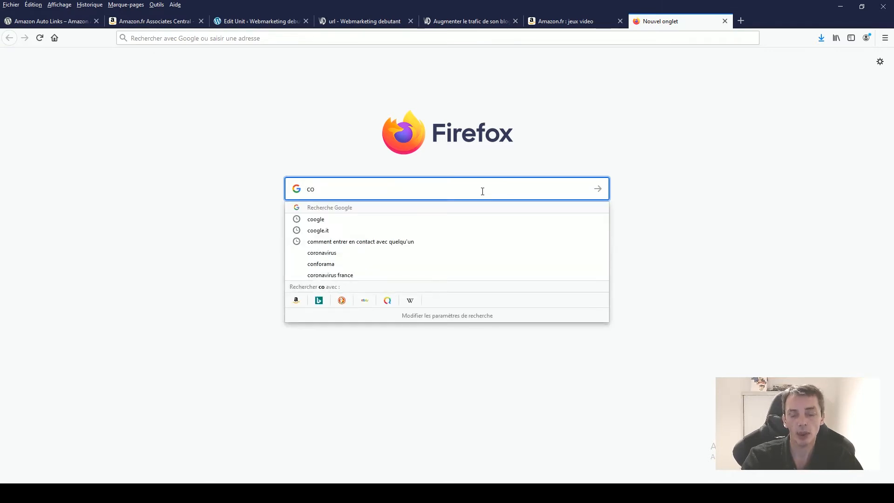
{"action": "type", "text": "ggle"}
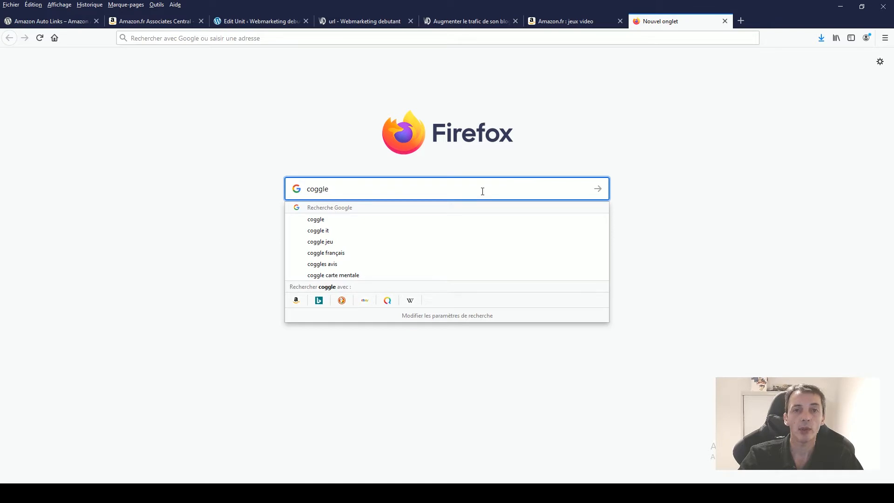
{"action": "key", "text": "Return"}
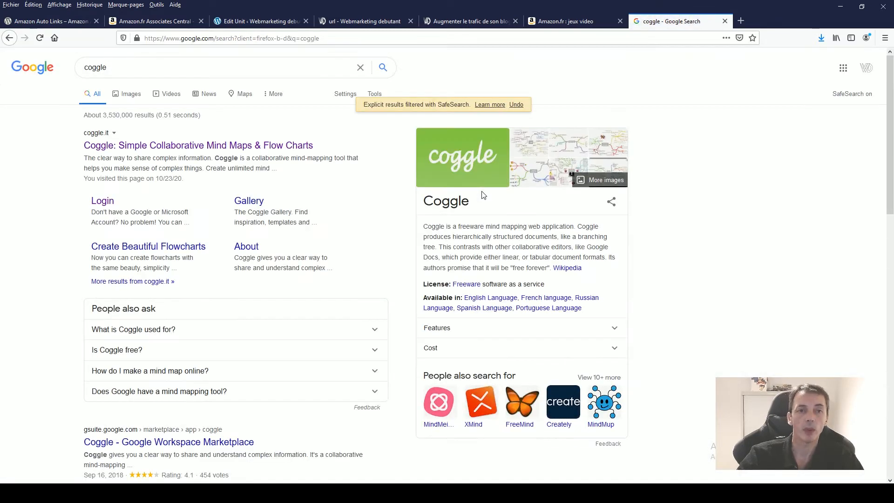
{"action": "left_click", "coordinate": [200, 145]}
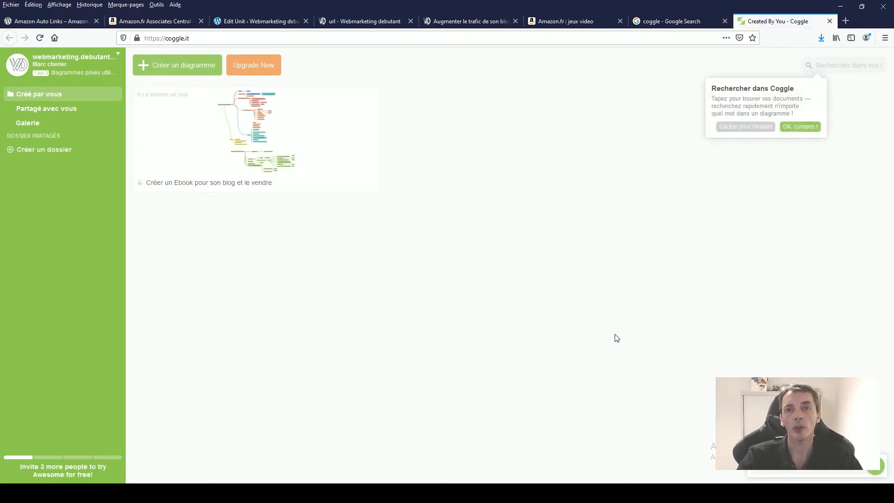
Open the existing diagram "Créer un Ebook pour son blog et le vendre" and examine its full branch structure.
{"action": "left_click", "coordinate": [257, 160]}
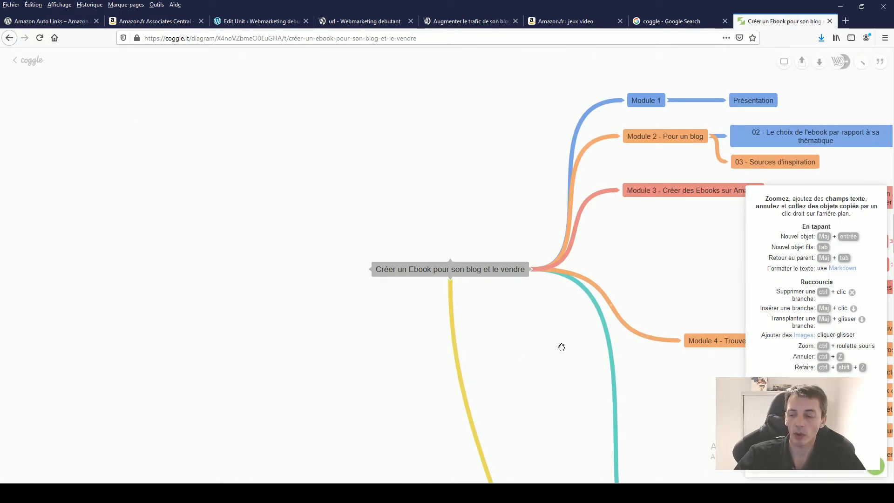
{"action": "scroll", "coordinate": [562, 347], "scroll_direction": "down", "scroll_amount": 5}
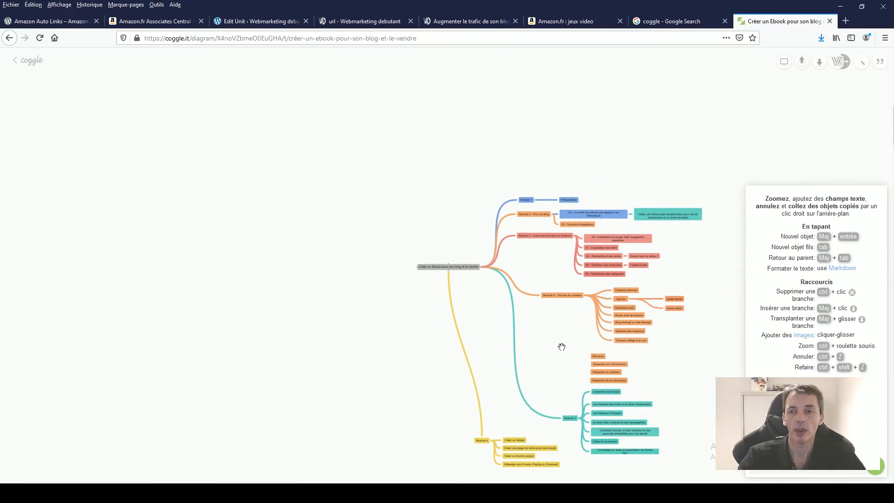
{"action": "scroll", "coordinate": [564, 347], "scroll_direction": "down", "scroll_amount": 5}
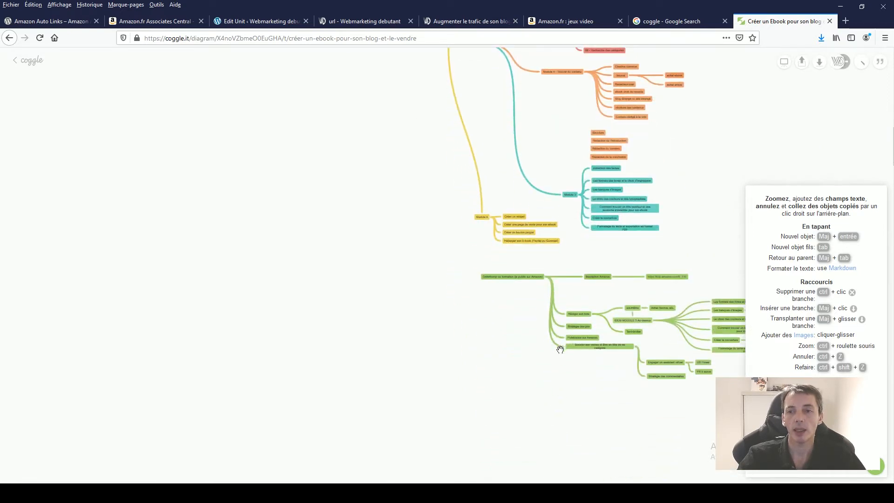
{"action": "left_click_drag", "start_coordinate": [560, 349], "coordinate": [295, 425]}
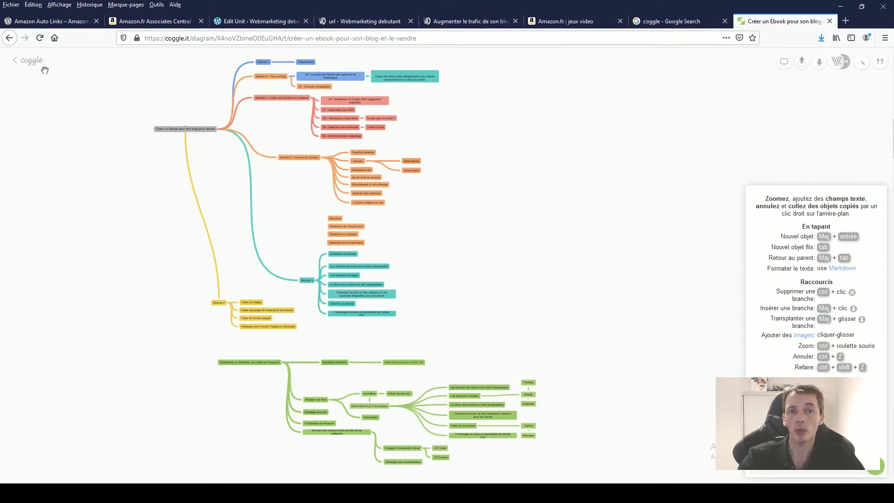
Return to the diagram list, create a new blank diagram and hide the shortcuts help.
{"action": "left_click", "coordinate": [24, 63]}
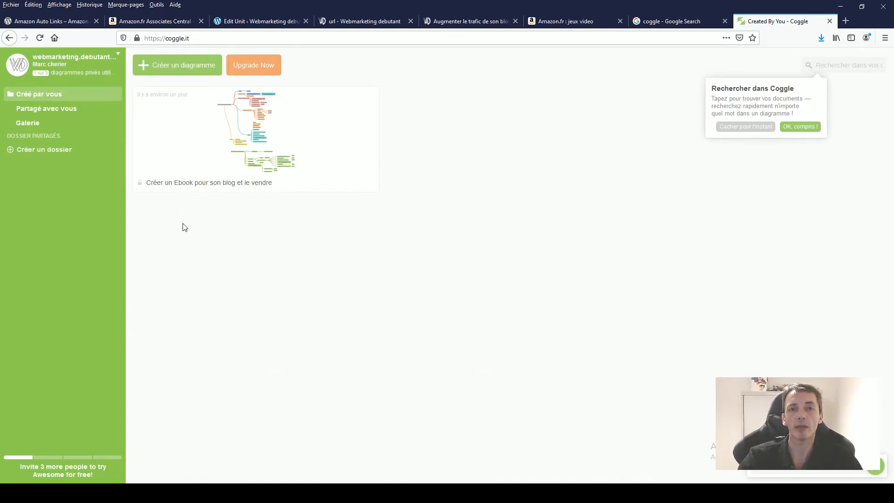
{"action": "left_click", "coordinate": [168, 69]}
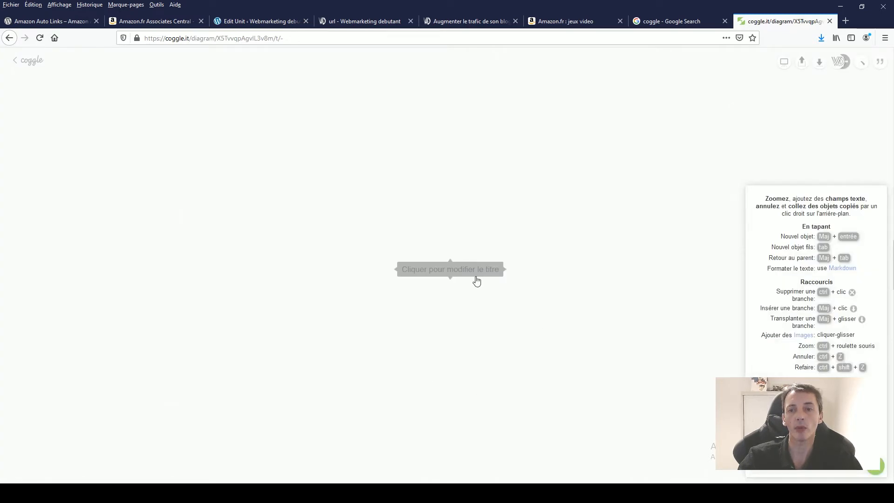
{"action": "left_click_drag", "start_coordinate": [473, 278], "coordinate": [209, 271]}
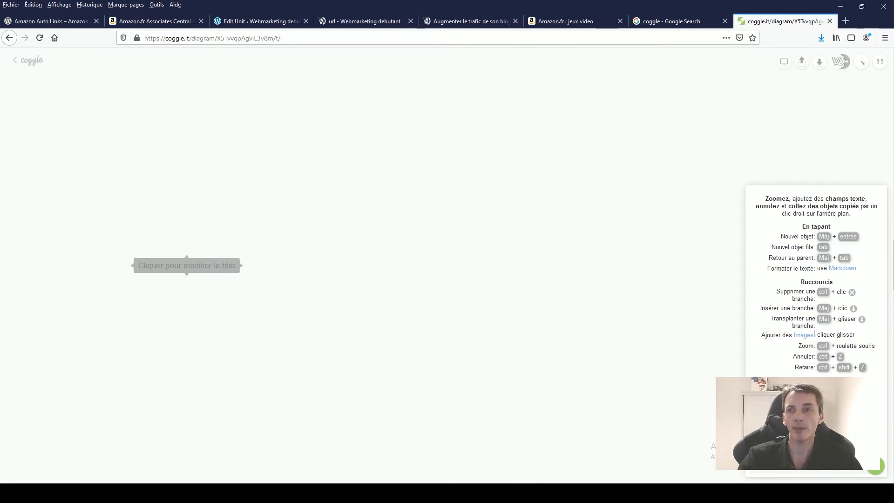
{"action": "left_click", "coordinate": [877, 469]}
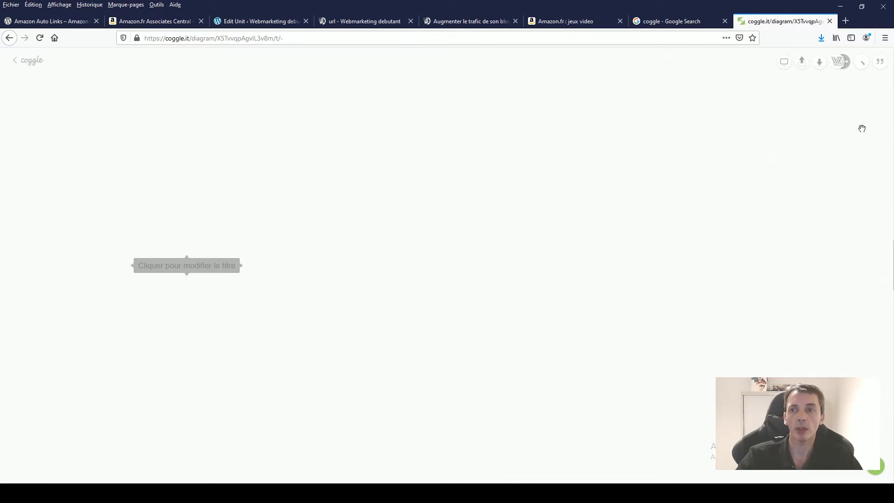
Examine the download formats offered for the diagram and close the list.
{"action": "left_click", "coordinate": [819, 66]}
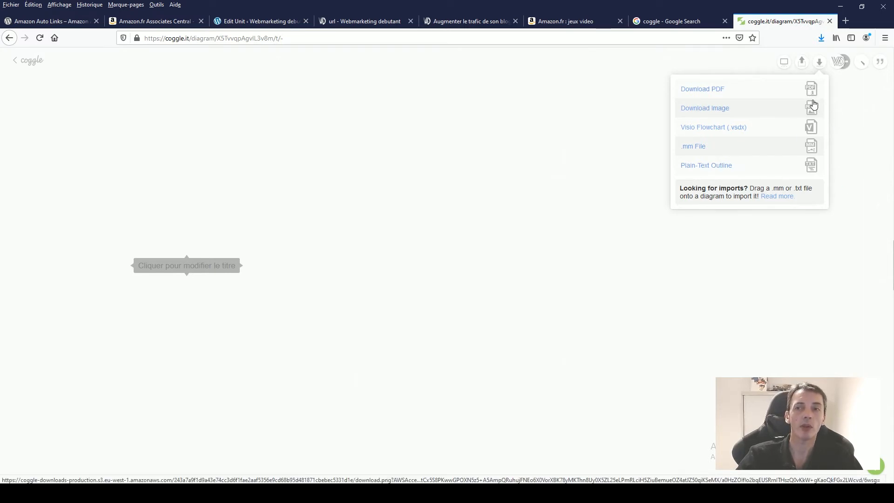
{"action": "left_click", "coordinate": [514, 208]}
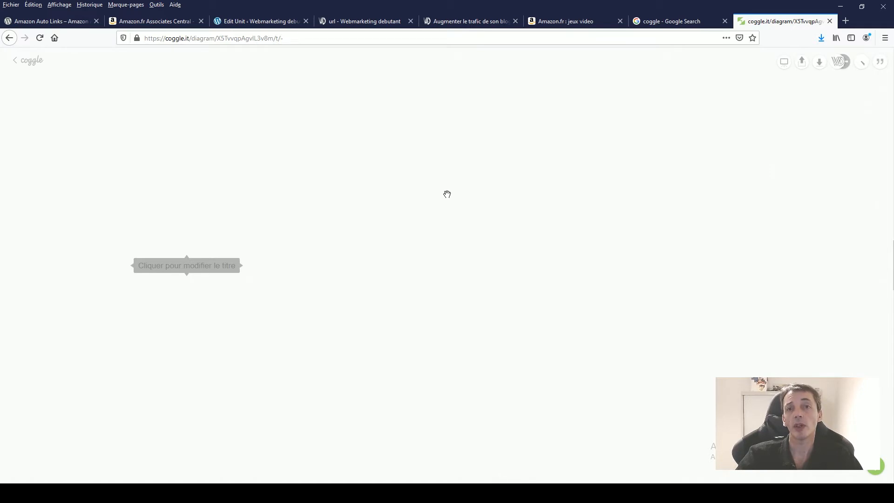
Set the central node's title to "Blog".
{"action": "mouse_move", "coordinate": [198, 273]}
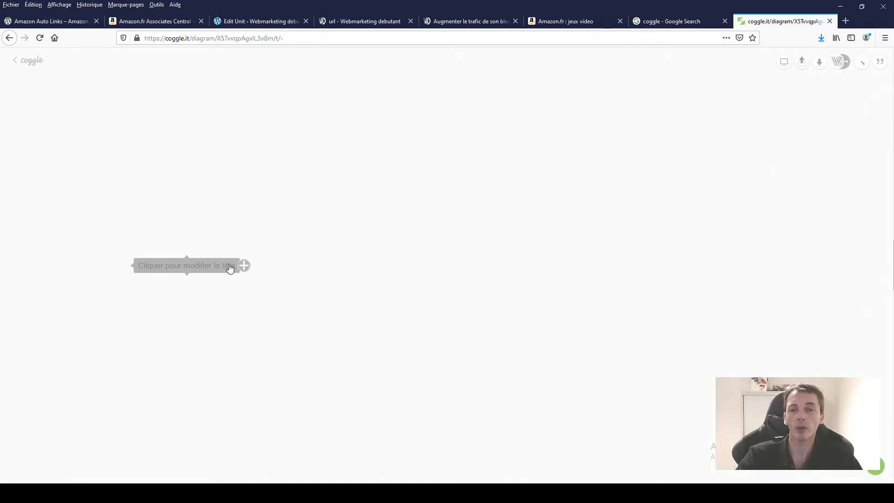
{"action": "left_click", "coordinate": [176, 264]}
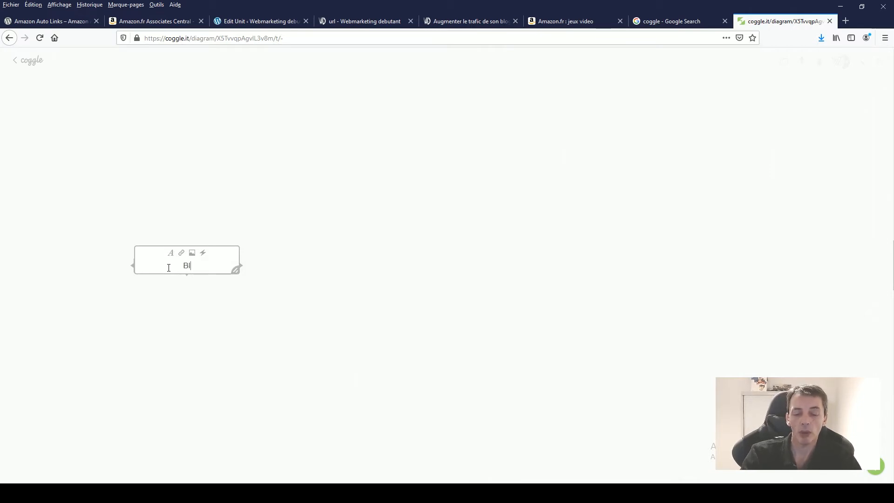
{"action": "type", "text": "og"}
{"action": "left_click", "coordinate": [229, 355]}
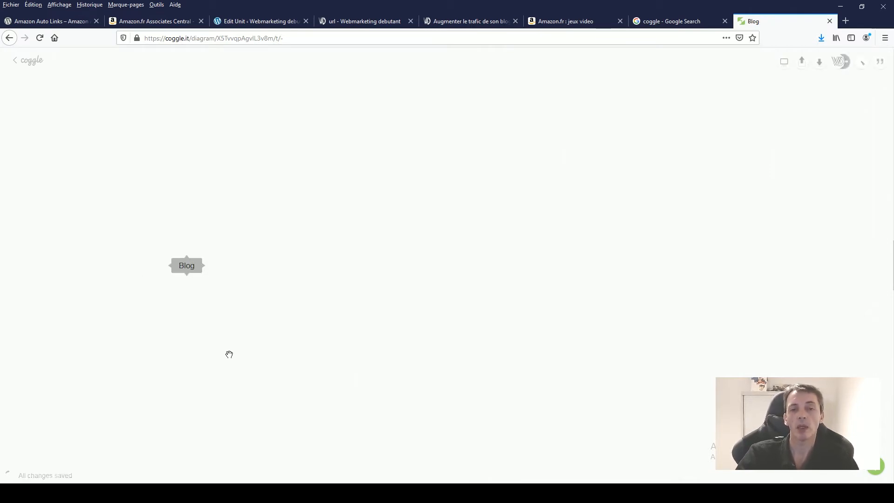
Add a branch to the right of the Blog node with the text "réseaux sociaux".
{"action": "left_click", "coordinate": [205, 265]}
{"action": "type", "text": "ré"}
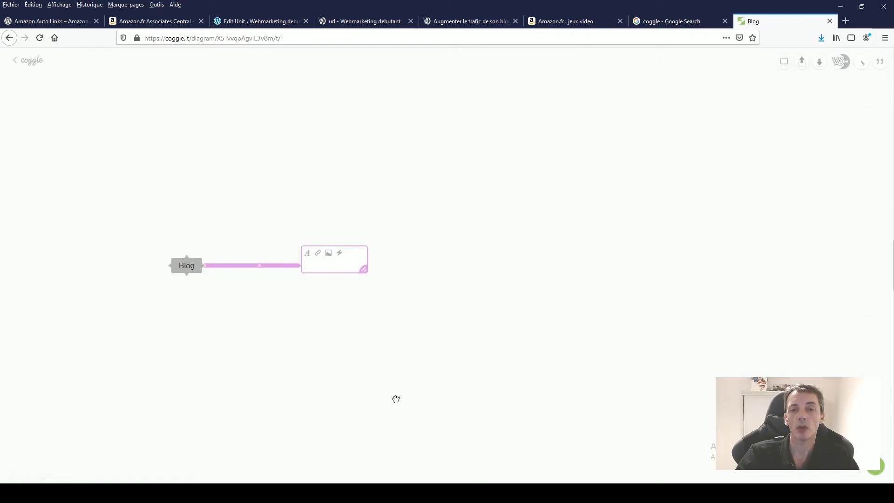
{"action": "type", "text": "seau"}
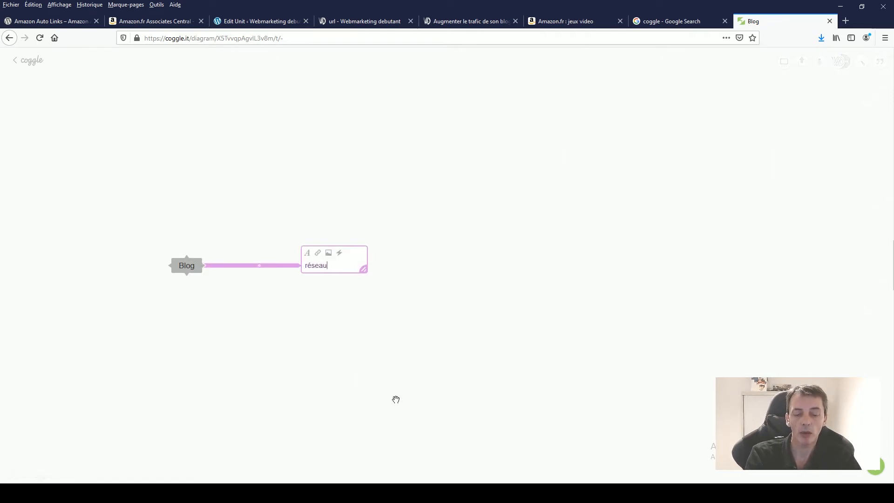
{"action": "type", "text": "x sociaux"}
{"action": "key", "text": "Return"}
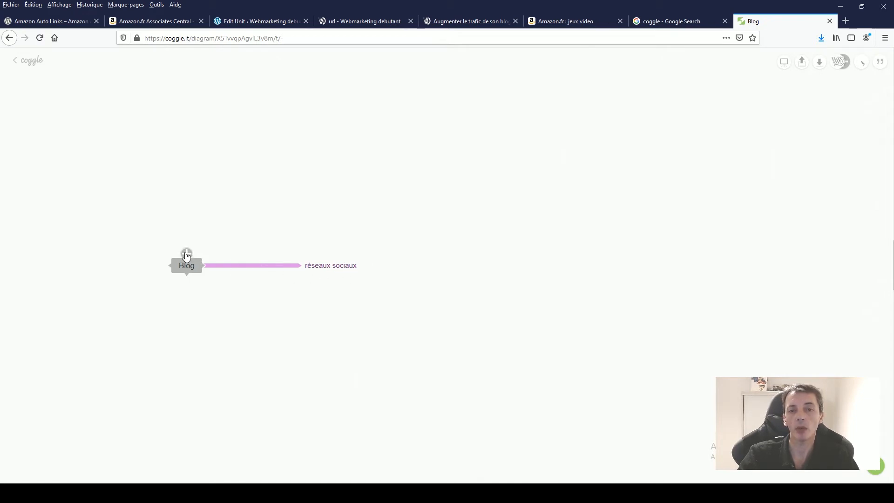
Add an empty branch above the Blog node, and delete both its line and its leftover text item.
{"action": "left_click", "coordinate": [186, 254]}
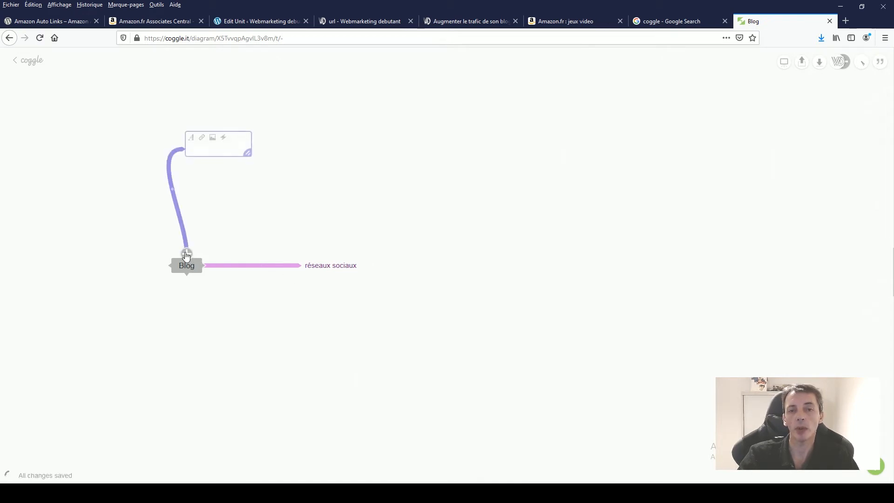
{"action": "left_click", "coordinate": [651, 293]}
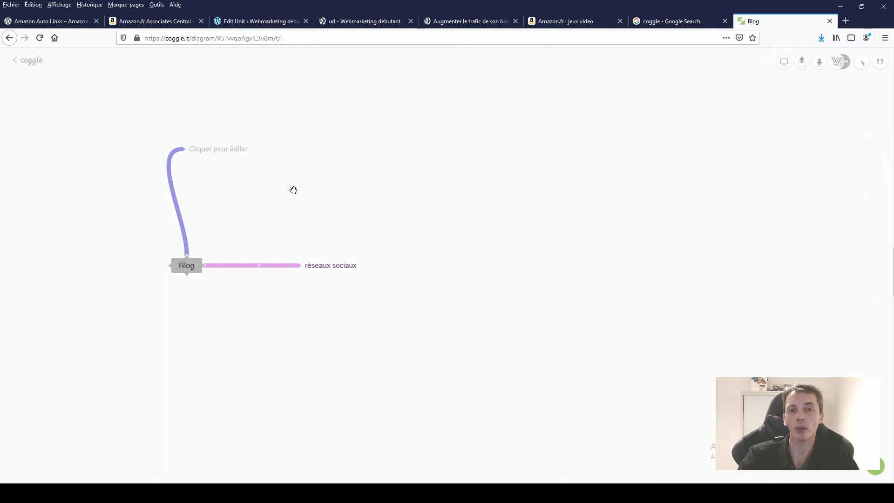
{"action": "left_click", "coordinate": [169, 166]}
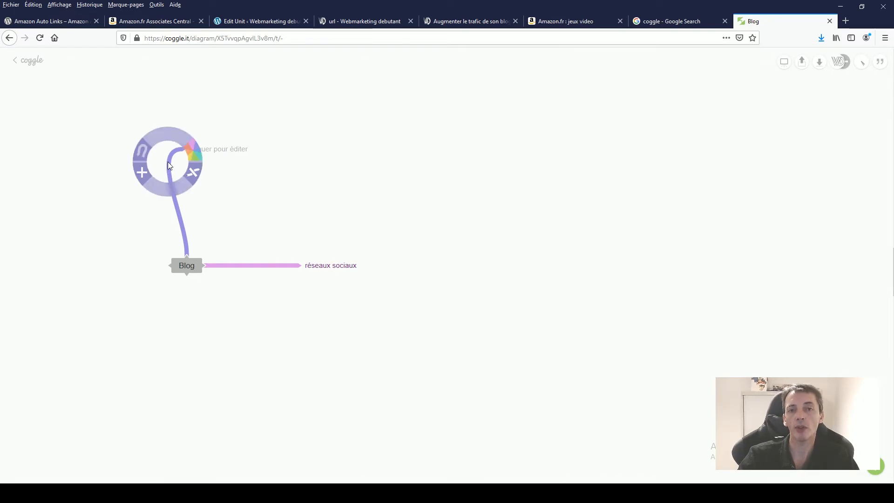
{"action": "left_click", "coordinate": [195, 175]}
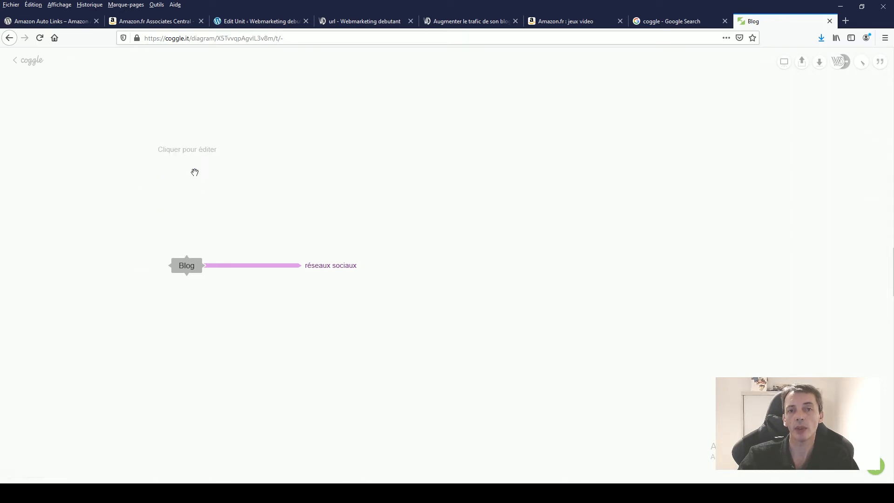
{"action": "right_click", "coordinate": [180, 149]}
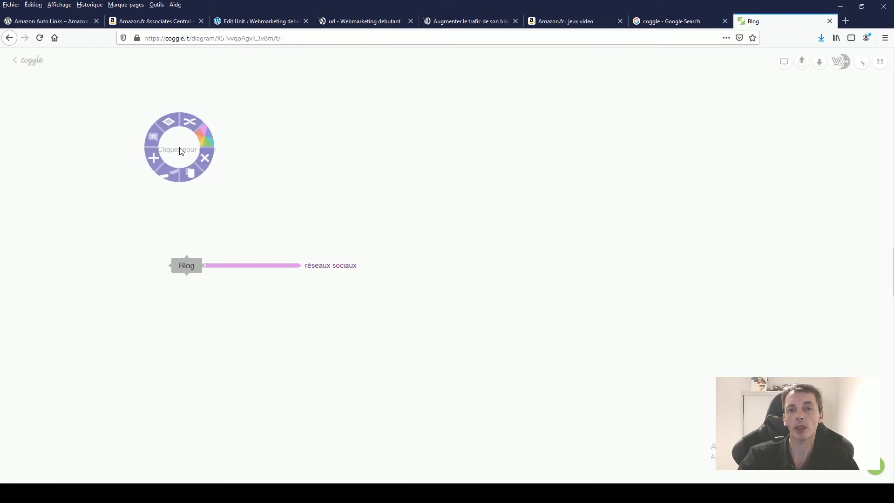
{"action": "left_click", "coordinate": [207, 159]}
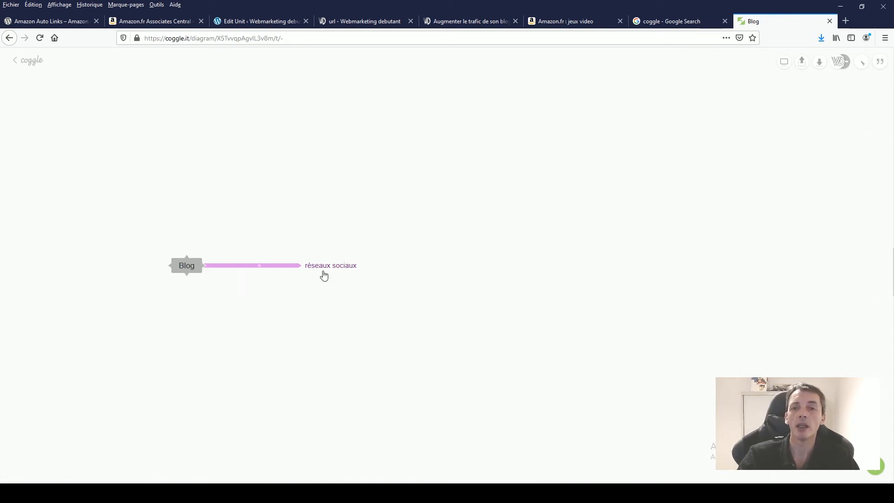
Change the "réseaux sociaux" item's shape to the filled box with connector points on its sides.
{"action": "mouse_move", "coordinate": [319, 267]}
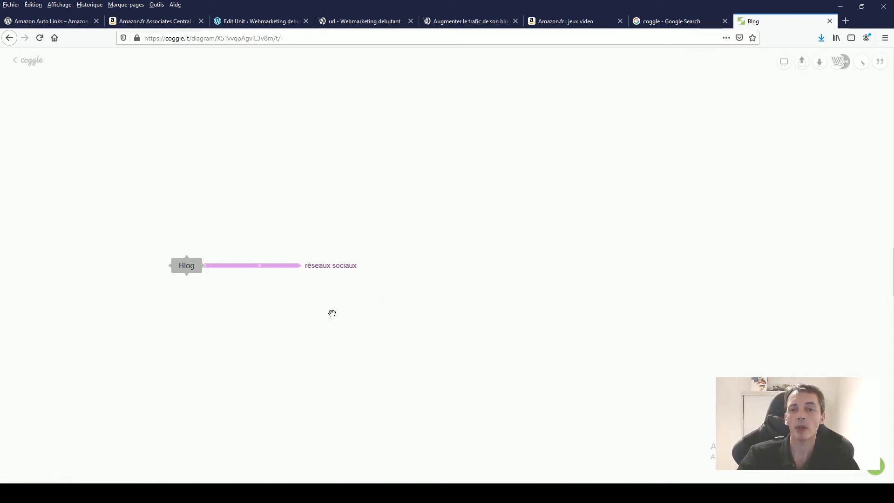
{"action": "left_click", "coordinate": [338, 268]}
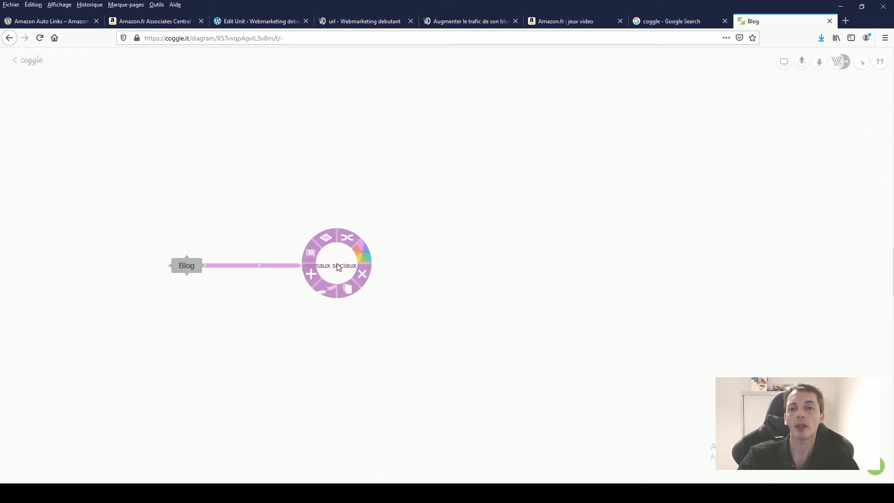
{"action": "left_click", "coordinate": [327, 234]}
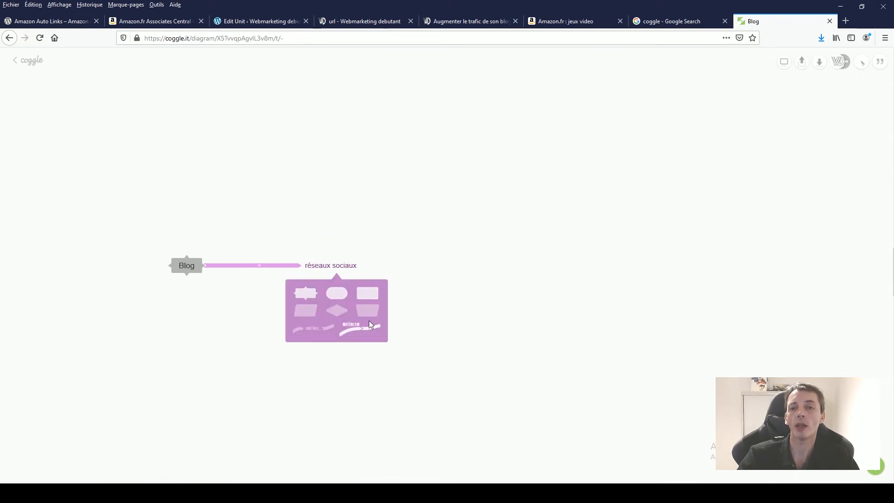
{"action": "left_click", "coordinate": [366, 298]}
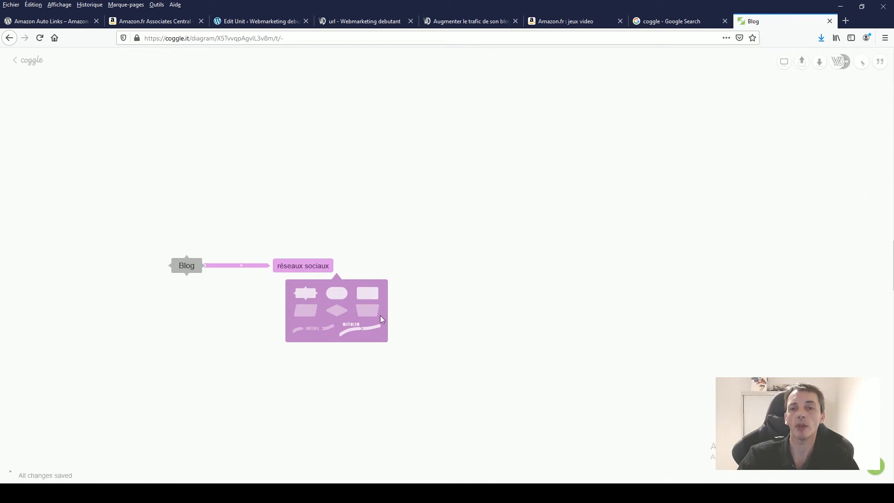
{"action": "left_click", "coordinate": [304, 291]}
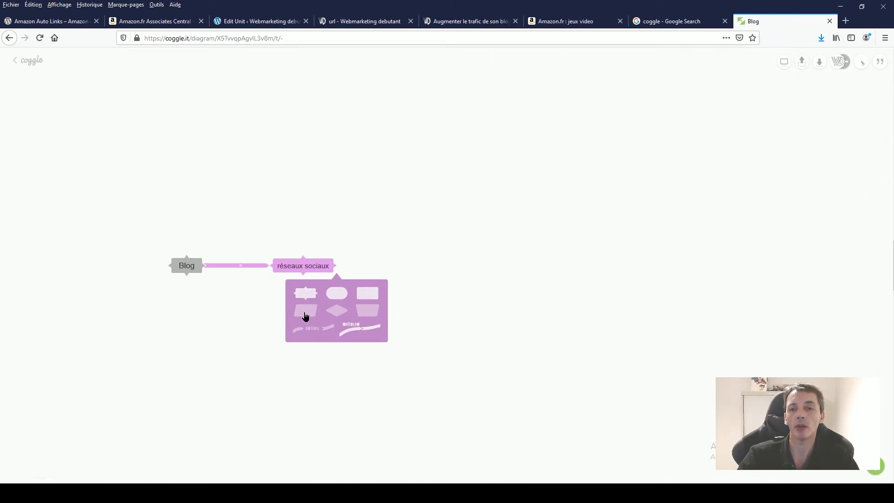
Try to apply the parallelogram shape to the "réseaux sociaux" node and dismiss the upgrade offer.
{"action": "left_click", "coordinate": [306, 313]}
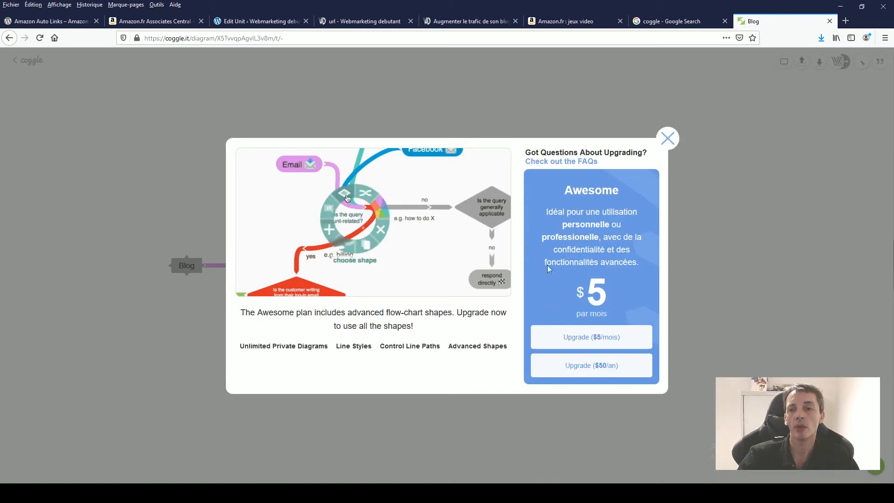
{"action": "left_click", "coordinate": [668, 138]}
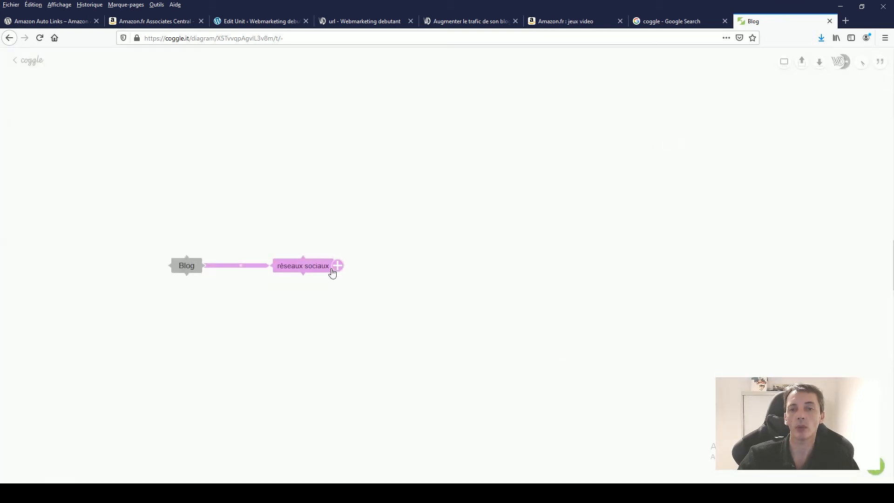
Move the "réseaux sociaux" item well above the Blog node, slightly to its right.
{"action": "mouse_move", "coordinate": [309, 266]}
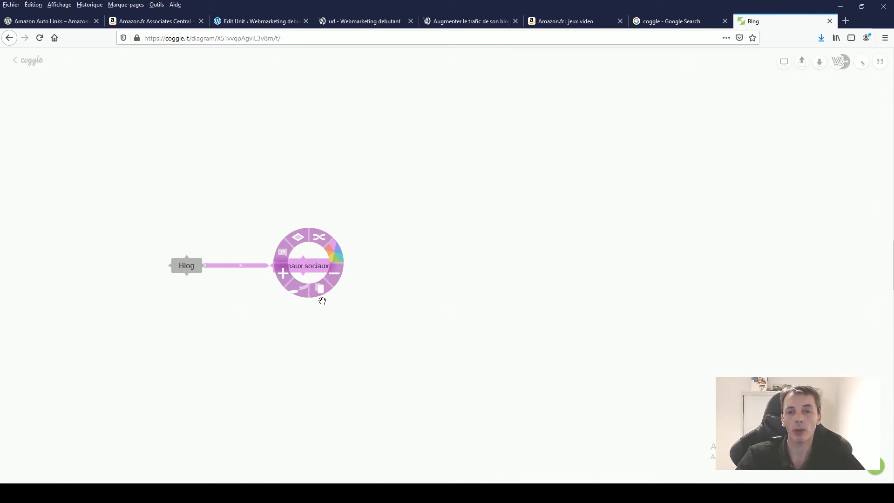
{"action": "left_click", "coordinate": [268, 340]}
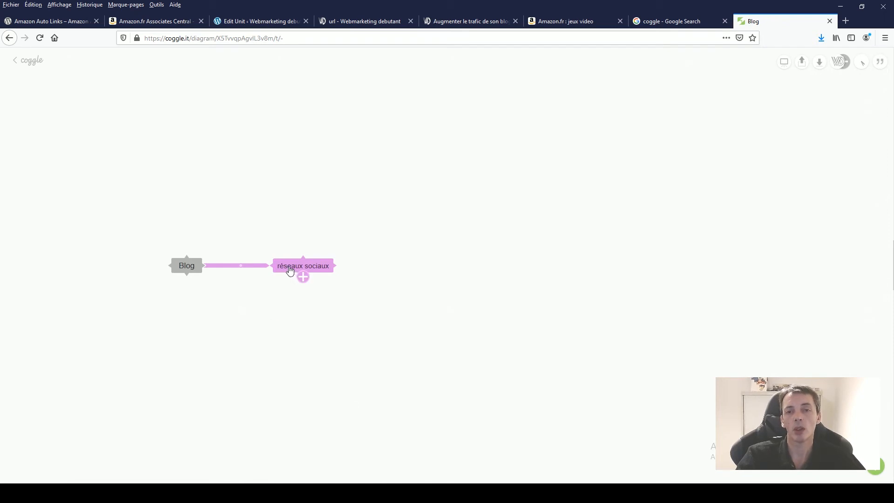
{"action": "left_click_drag", "start_coordinate": [289, 267], "coordinate": [266, 148]}
{"action": "left_click_drag", "start_coordinate": [264, 147], "coordinate": [267, 116]}
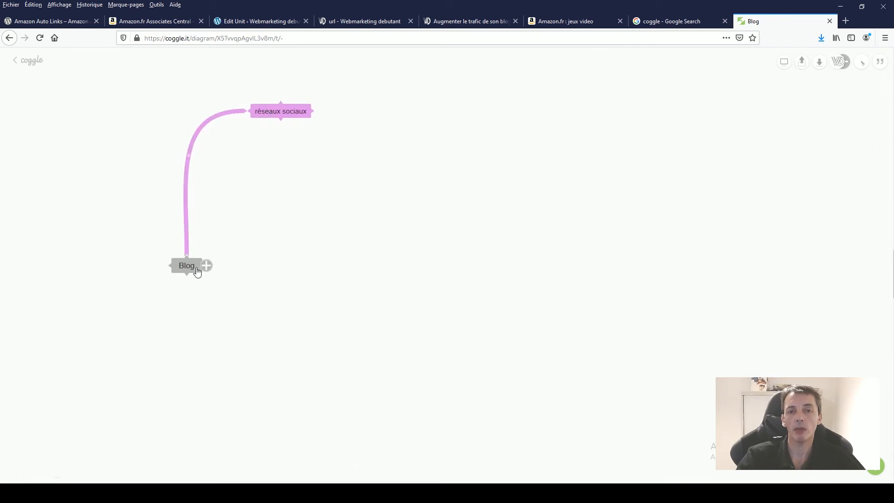
Add an empty branch to the right of the Blog node and move its item up to just below "réseaux sociaux".
{"action": "left_click", "coordinate": [204, 266]}
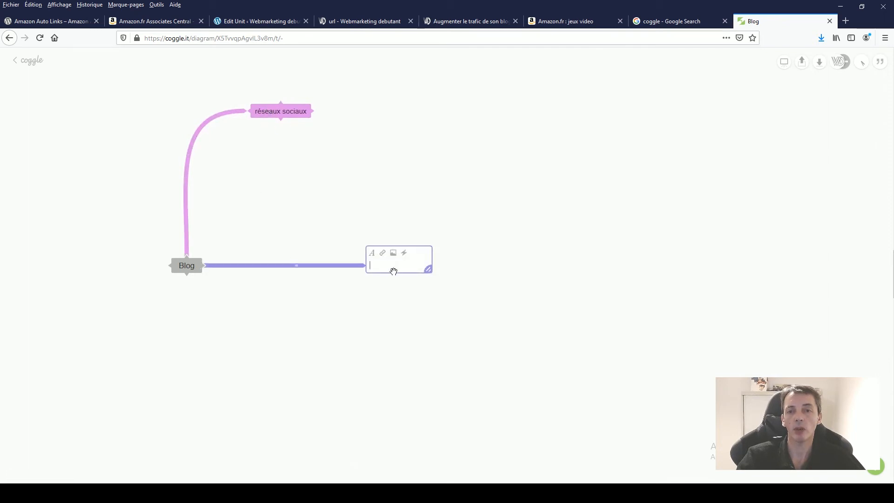
{"action": "left_click", "coordinate": [359, 376]}
{"action": "left_click_drag", "start_coordinate": [386, 268], "coordinate": [308, 153]}
Add another empty branch to the right of the Blog node and place its item below the first empty item.
{"action": "left_click", "coordinate": [208, 265]}
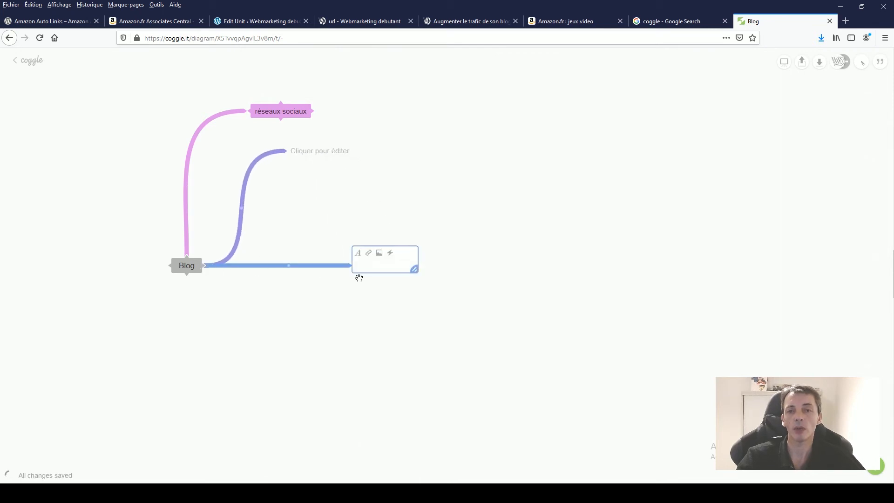
{"action": "left_click", "coordinate": [366, 302]}
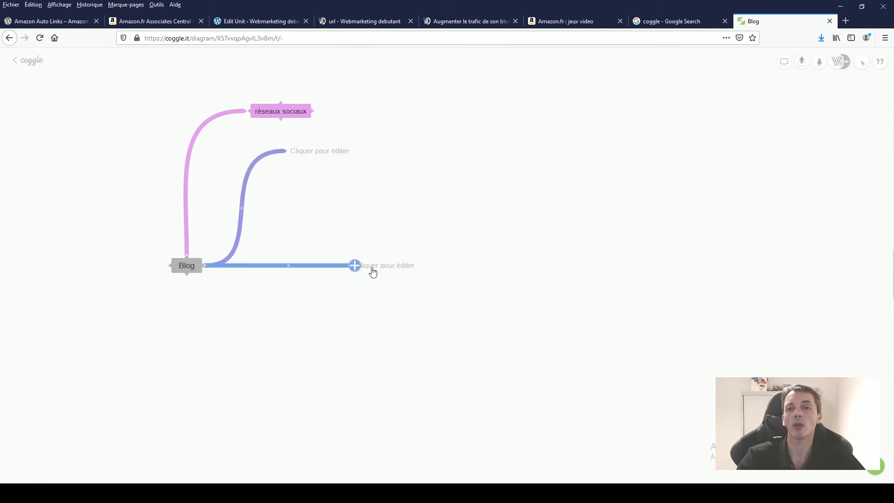
{"action": "left_click_drag", "start_coordinate": [372, 270], "coordinate": [319, 208]}
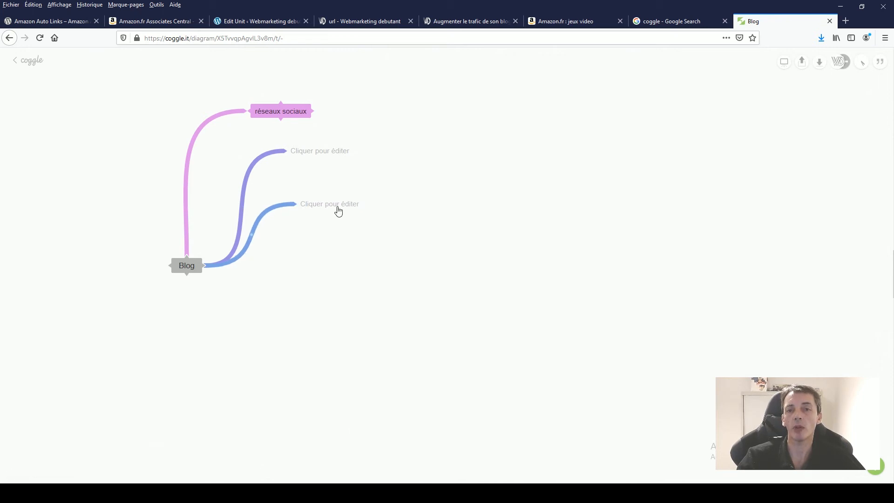
Change the lower, blue empty item's shape to the filled rectangle.
{"action": "left_click", "coordinate": [336, 210]}
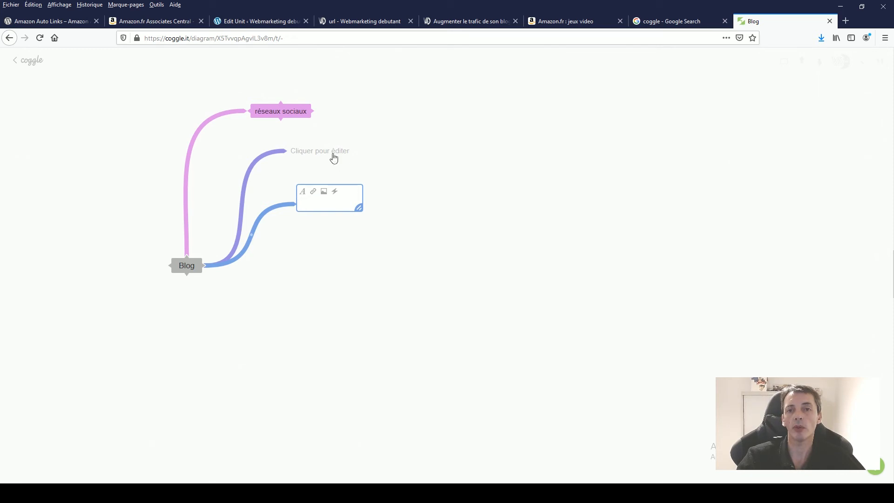
{"action": "left_click", "coordinate": [314, 271]}
{"action": "mouse_move", "coordinate": [324, 202]}
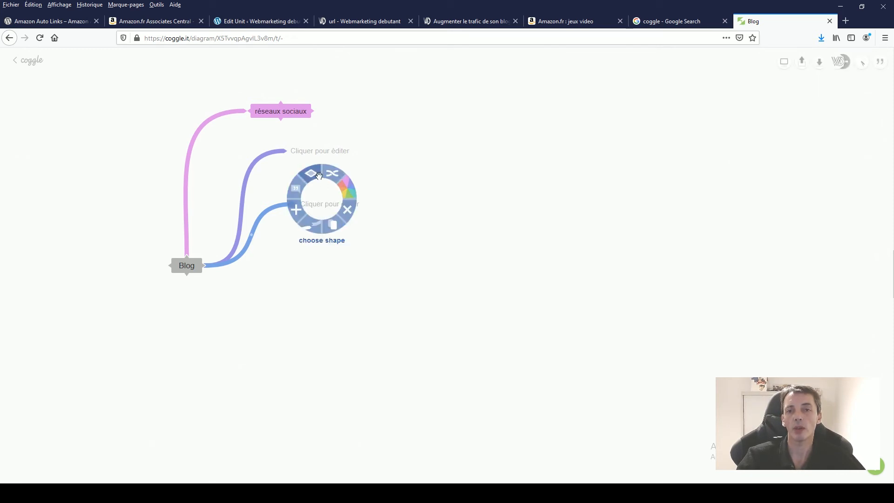
{"action": "left_click", "coordinate": [319, 176]}
{"action": "left_click", "coordinate": [352, 229]}
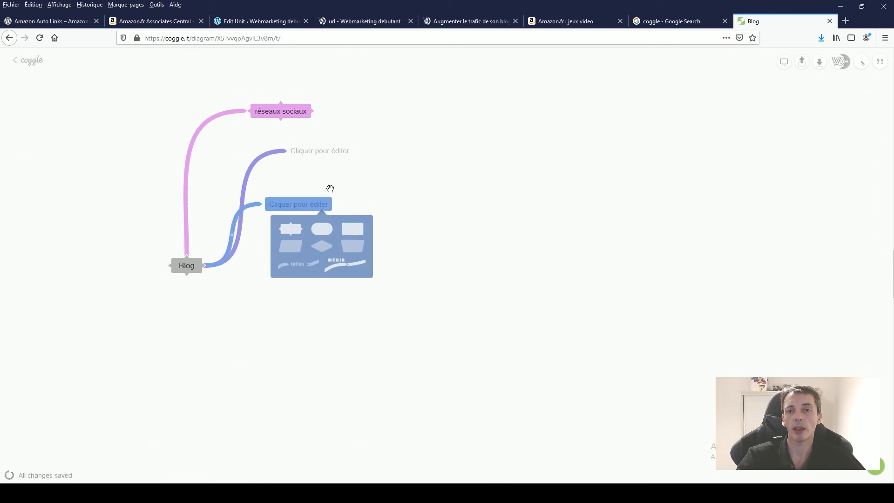
Apply the filled rectangle shape to the purple empty item below "réseaux sociaux".
{"action": "mouse_move", "coordinate": [315, 149]}
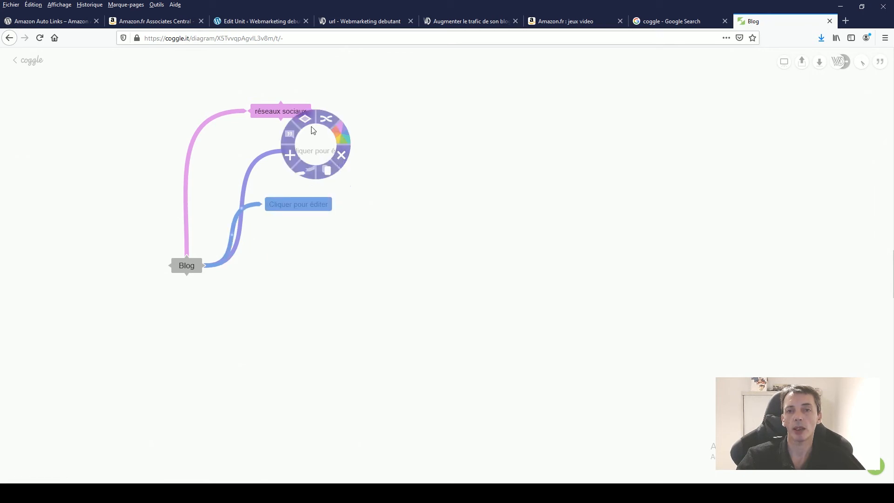
{"action": "left_click", "coordinate": [305, 118]}
{"action": "left_click", "coordinate": [346, 178]}
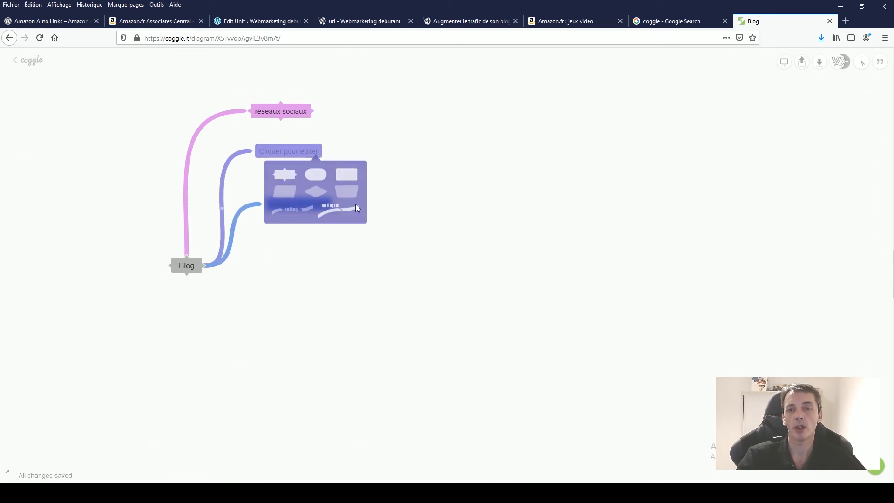
Move the blue item down to nearly the Blog node's height and add an empty child item to its right.
{"action": "left_click_drag", "start_coordinate": [298, 210], "coordinate": [333, 253]}
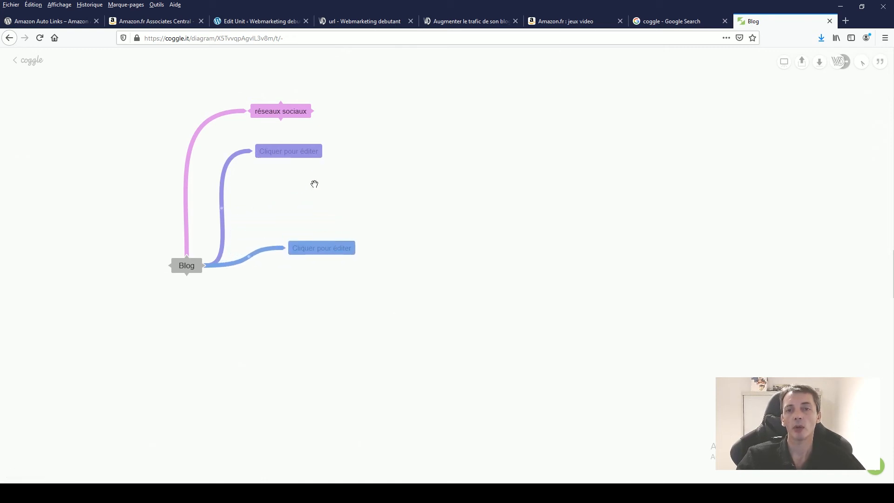
{"action": "mouse_move", "coordinate": [305, 165]}
{"action": "left_click", "coordinate": [359, 249]}
{"action": "left_click", "coordinate": [406, 281]}
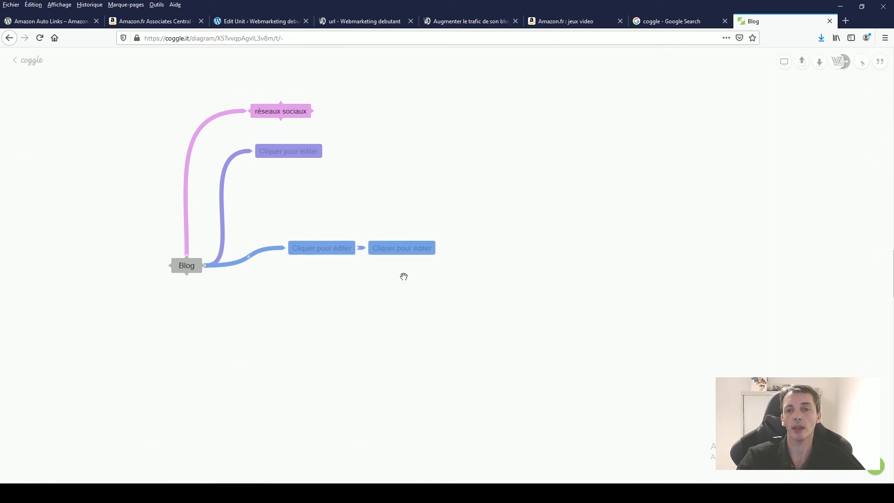
Delete the purple line that connects the Blog node to the purple empty item.
{"action": "mouse_move", "coordinate": [408, 254]}
{"action": "right_click", "coordinate": [223, 167]}
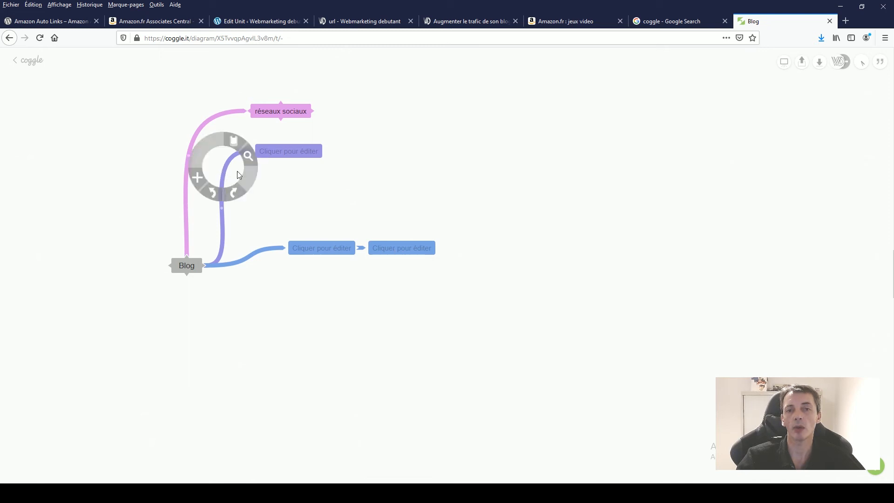
{"action": "right_click", "coordinate": [230, 167]}
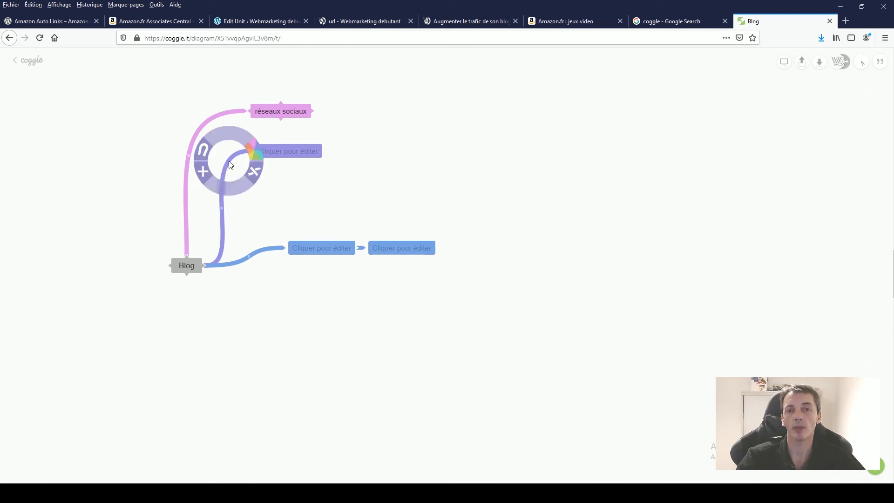
{"action": "left_click", "coordinate": [253, 172]}
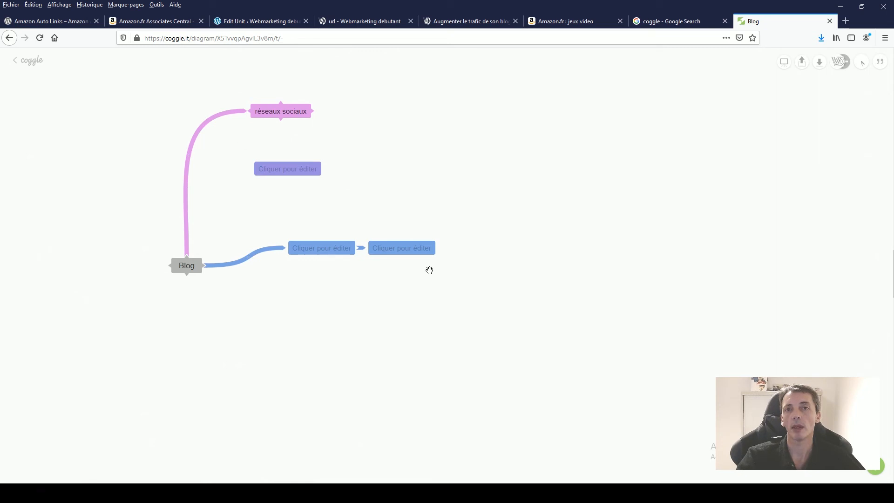
Move the blue child item onto the detached purple item, and place it back to the right of its blue parent.
{"action": "right_click", "coordinate": [409, 247]}
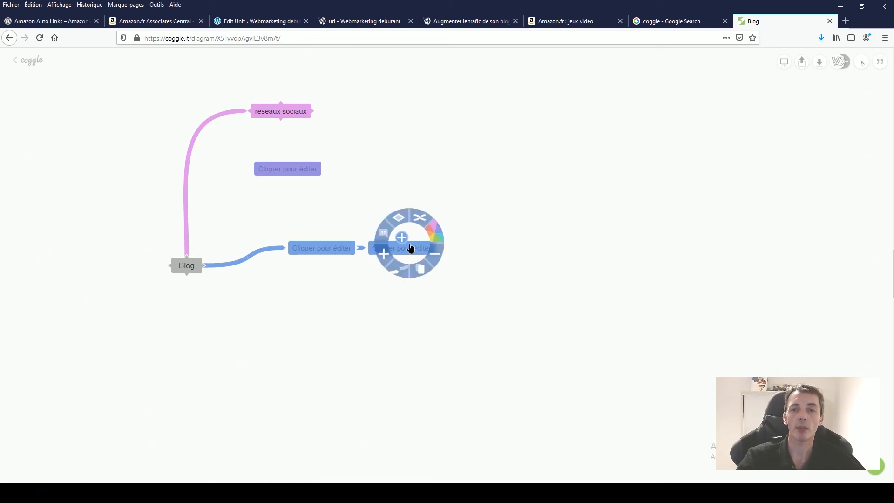
{"action": "left_click", "coordinate": [484, 255]}
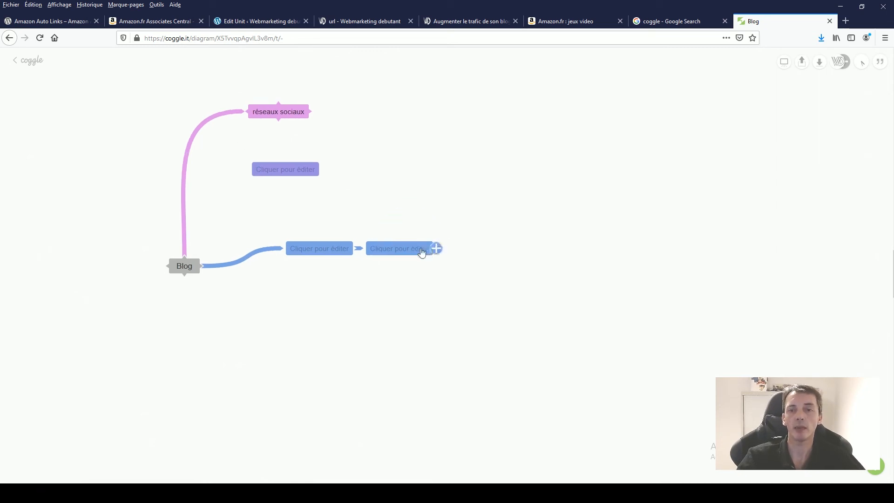
{"action": "left_click_drag", "start_coordinate": [409, 252], "coordinate": [315, 170]}
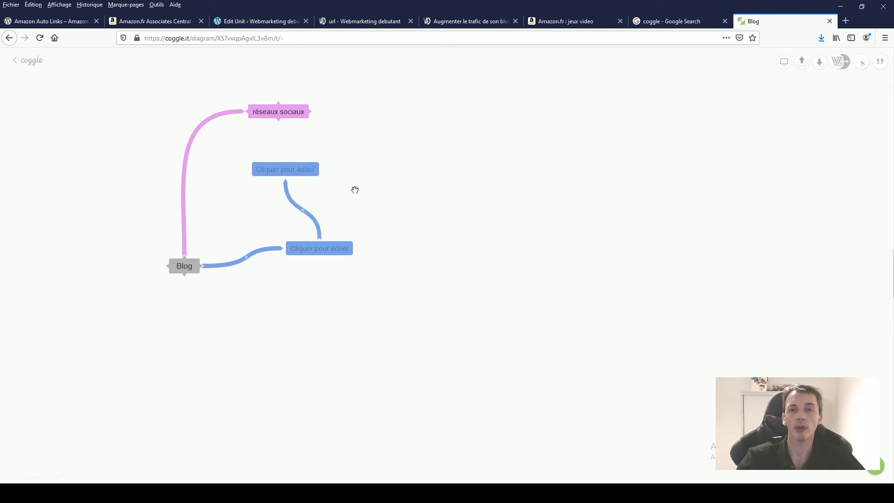
{"action": "left_click_drag", "start_coordinate": [298, 174], "coordinate": [455, 260]}
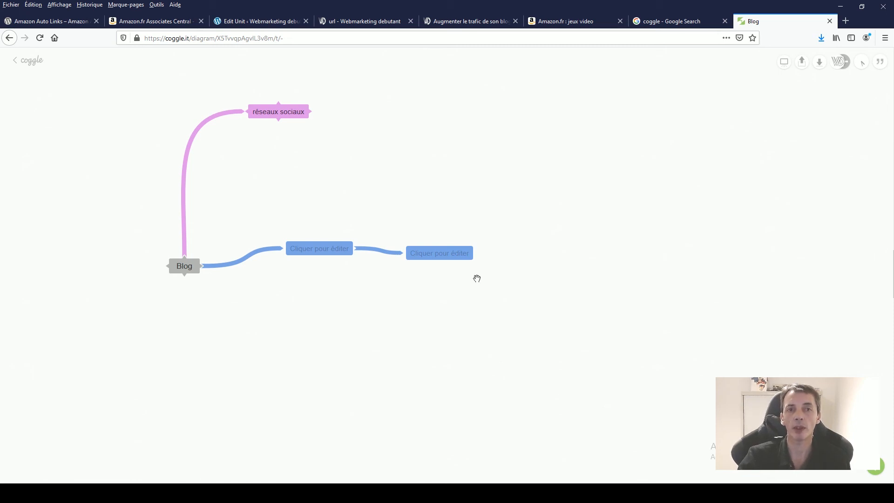
Open the diagram "Créer un Ebook pour son blog et le vendre" and move Module 4's second-to-last item below "Contenu rédigé à la voix".
{"action": "left_click", "coordinate": [23, 65]}
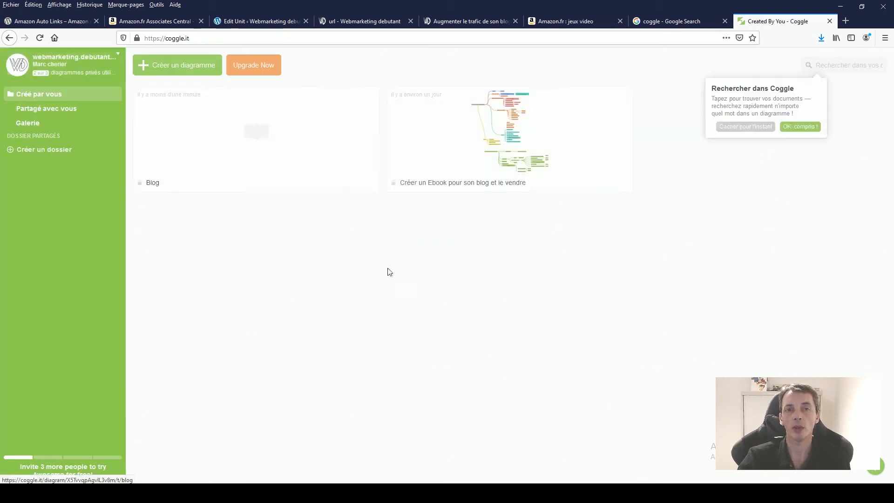
{"action": "left_click", "coordinate": [517, 138]}
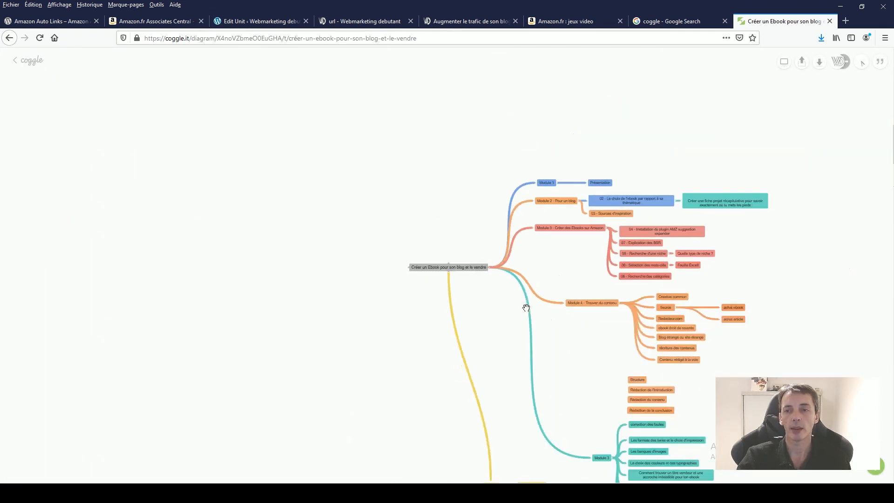
{"action": "left_click_drag", "start_coordinate": [671, 353], "coordinate": [654, 370]}
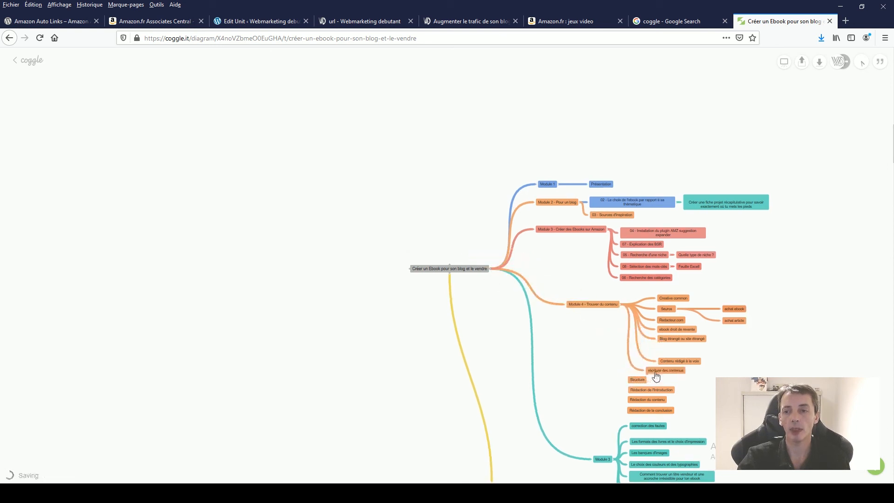
{"action": "left_click_drag", "start_coordinate": [275, 285], "coordinate": [180, 150]}
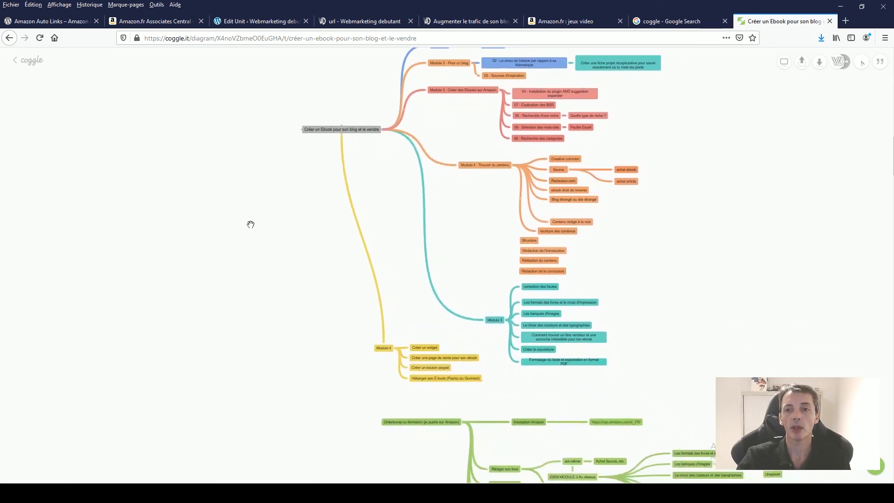